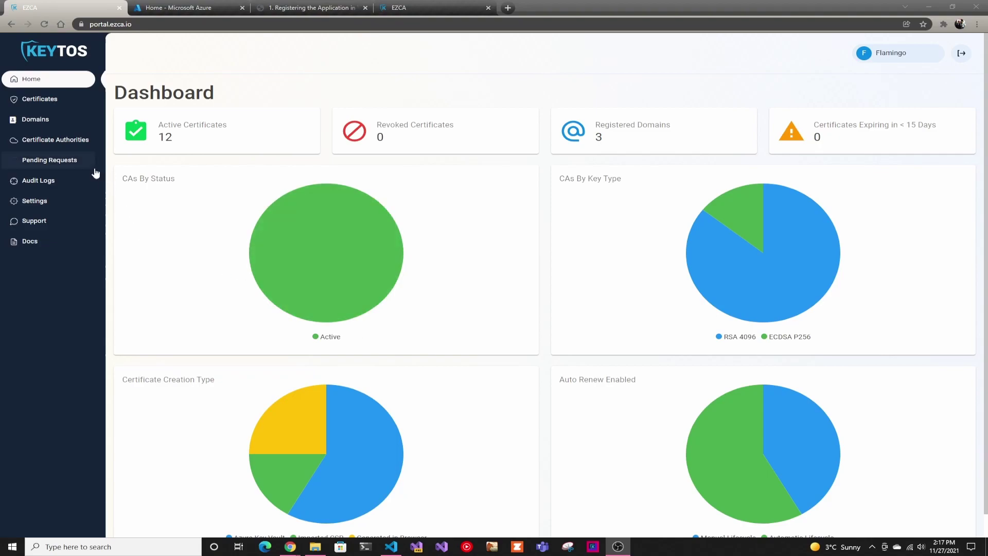
- Start creating a new certificate authority and choose Subordinate/Intermediate CA as its type
{"action": "left_click", "coordinate": [90, 140]}
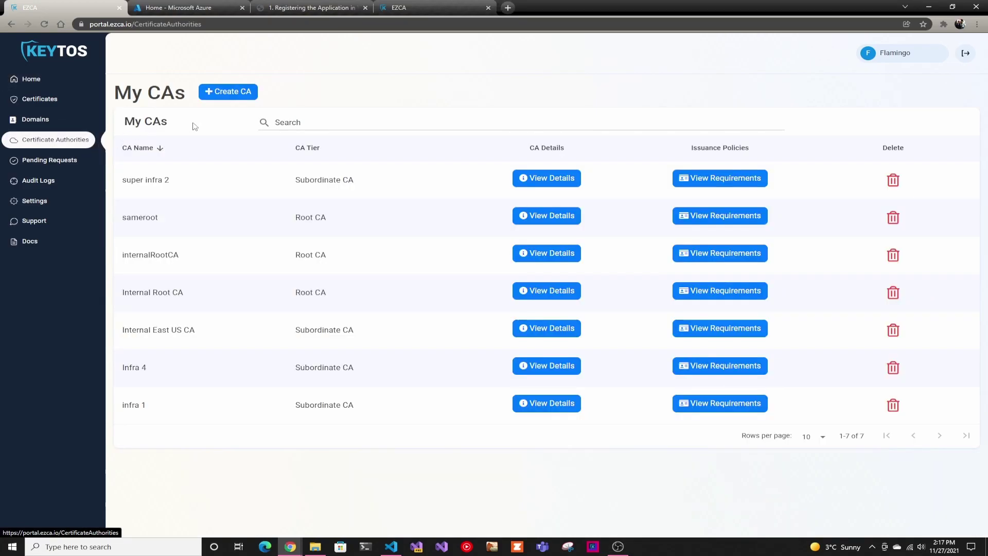
{"action": "left_click", "coordinate": [220, 97]}
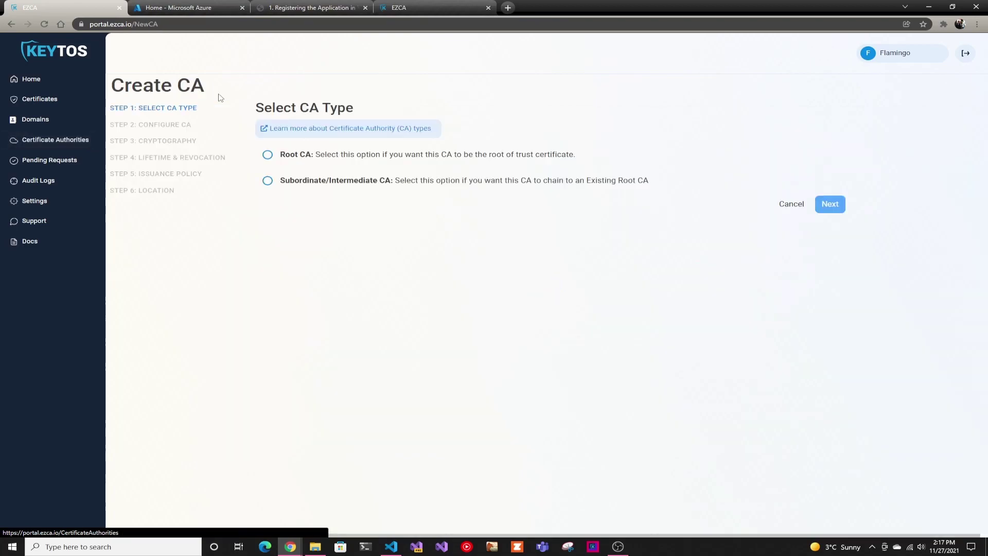
{"action": "left_click", "coordinate": [287, 183]}
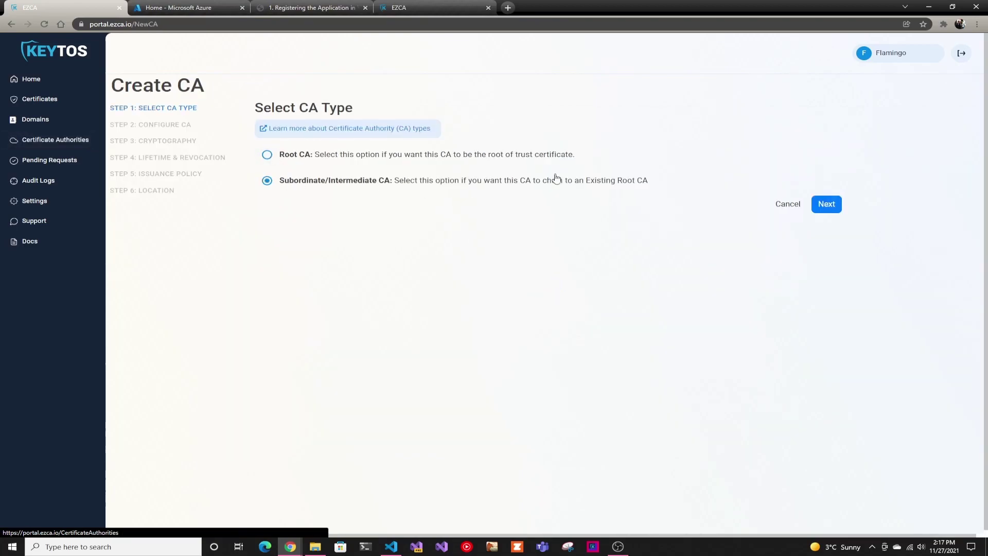
{"action": "left_click", "coordinate": [827, 203]}
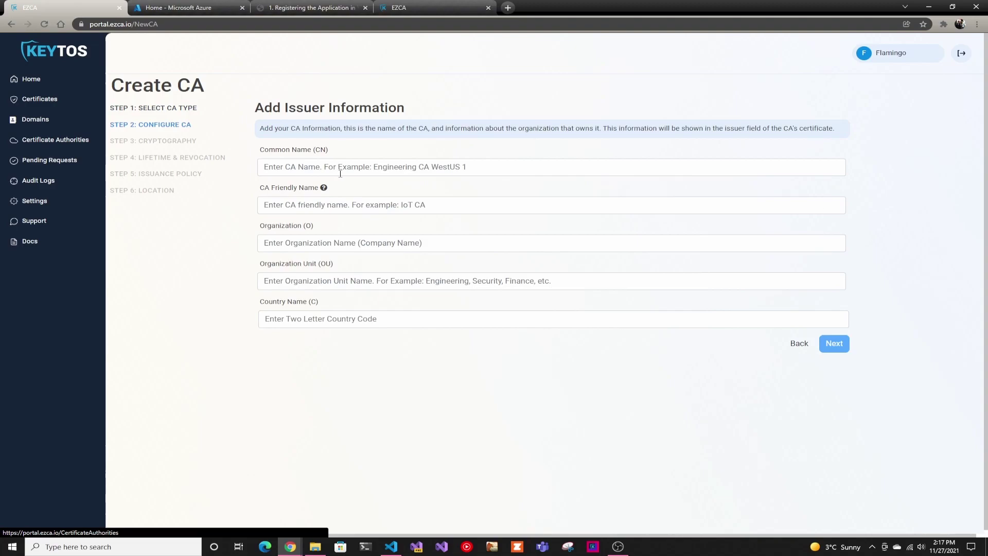
- Set the CA's common name to "infra 8" and continue with the remaining issuer information left blank
{"action": "left_click", "coordinate": [339, 170]}
{"action": "left_click", "coordinate": [320, 239]}
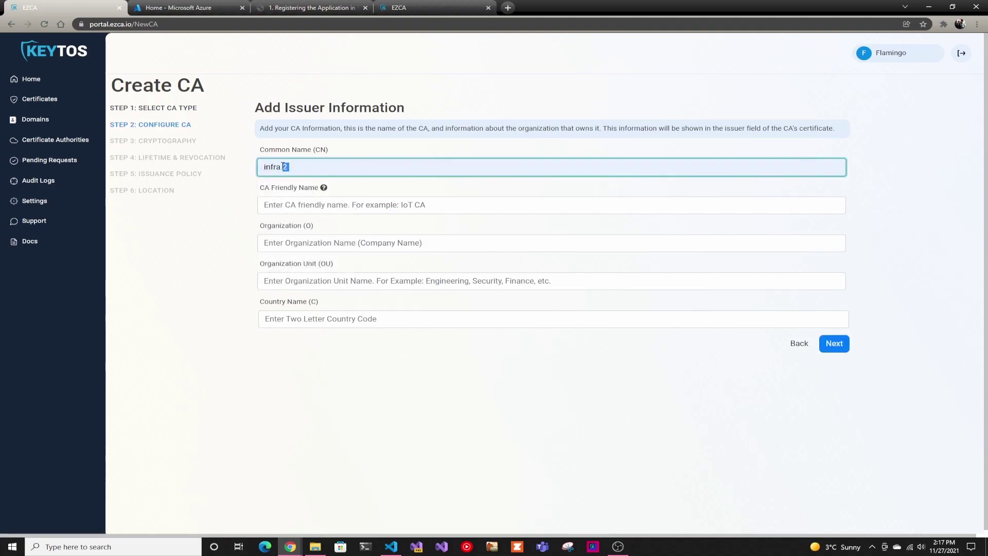
{"action": "key", "text": "BackSpace"}
{"action": "type", "text": "8"}
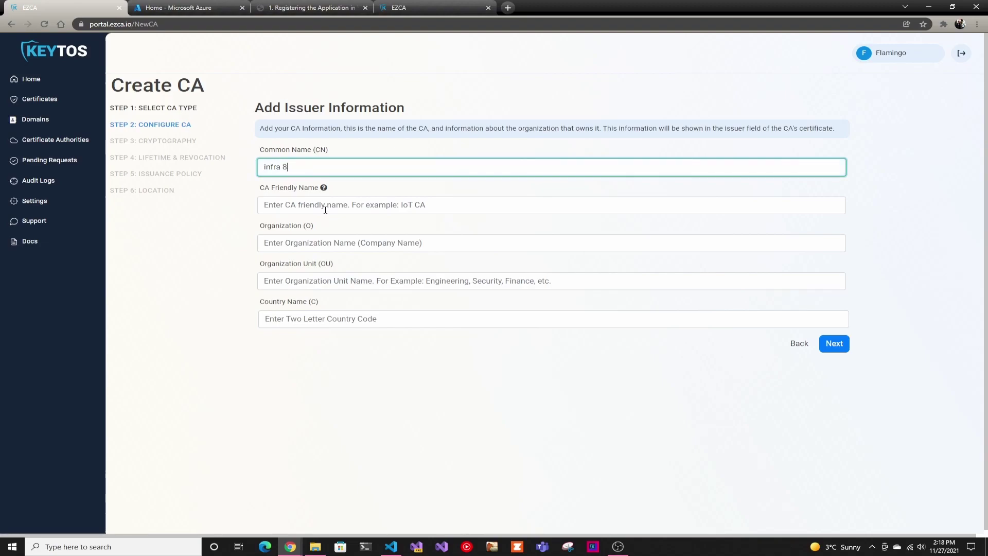
{"action": "left_click", "coordinate": [329, 206]}
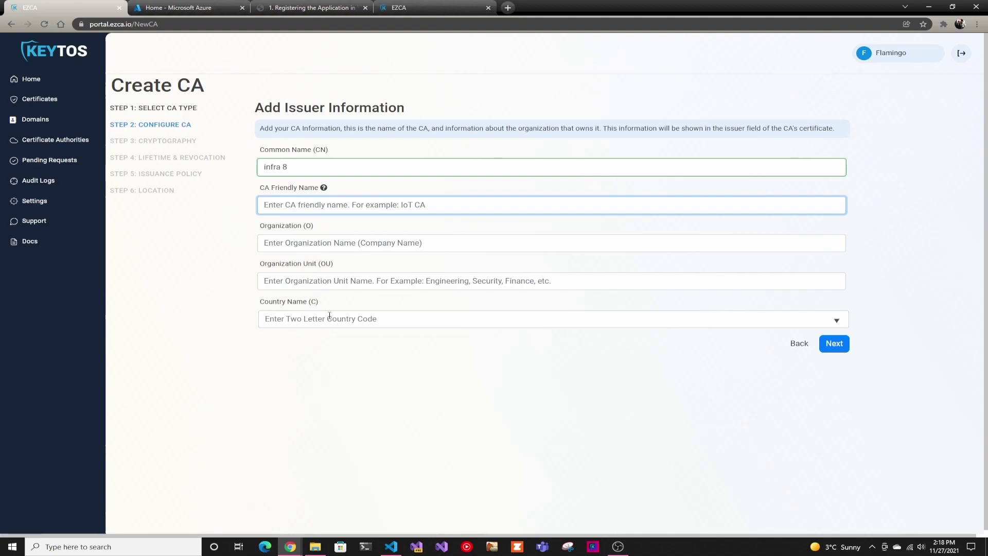
{"action": "left_click", "coordinate": [833, 344]}
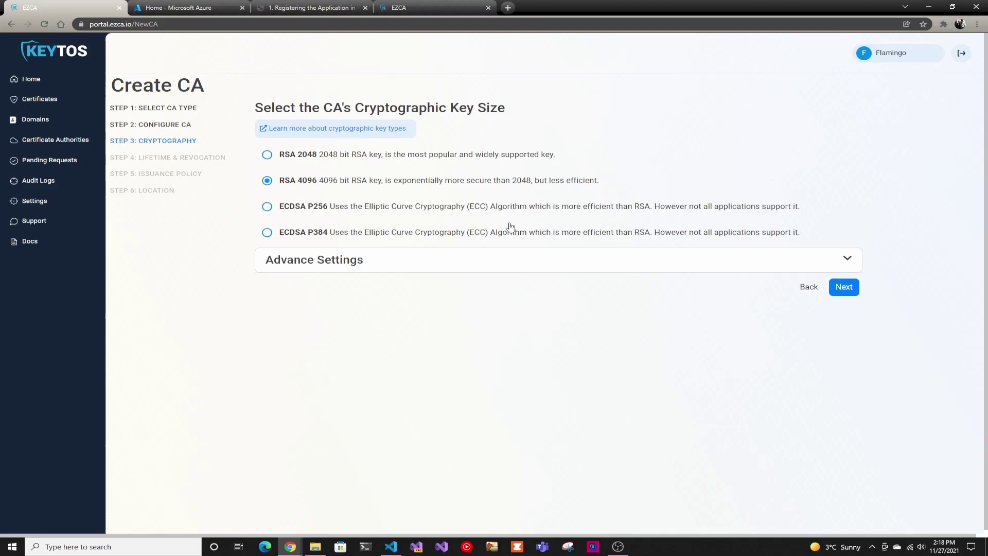
- Accept the RSA 4096 key size and fill in the notification e-mail for the CA's lifecycle
{"action": "left_click", "coordinate": [840, 289]}
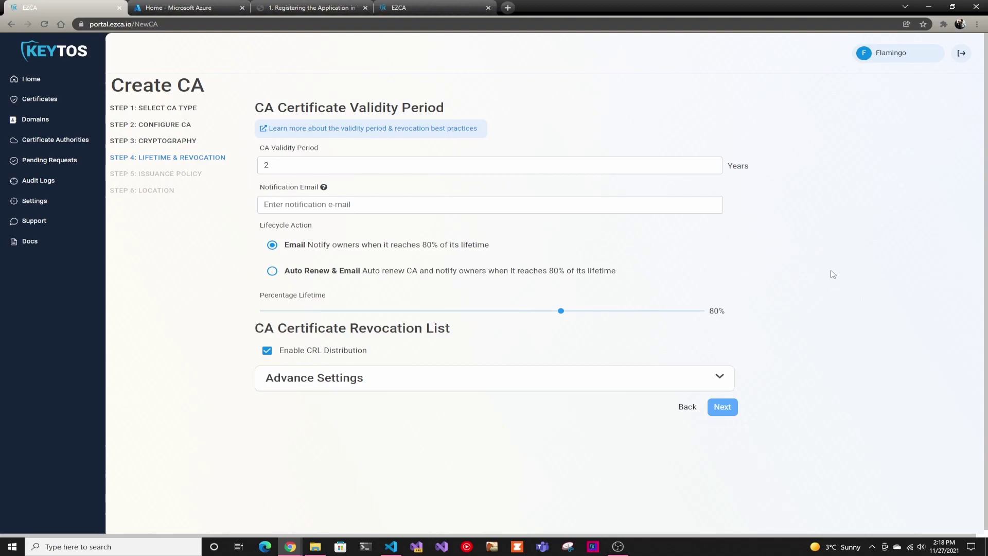
{"action": "left_click", "coordinate": [423, 202]}
{"action": "left_click", "coordinate": [348, 274]}
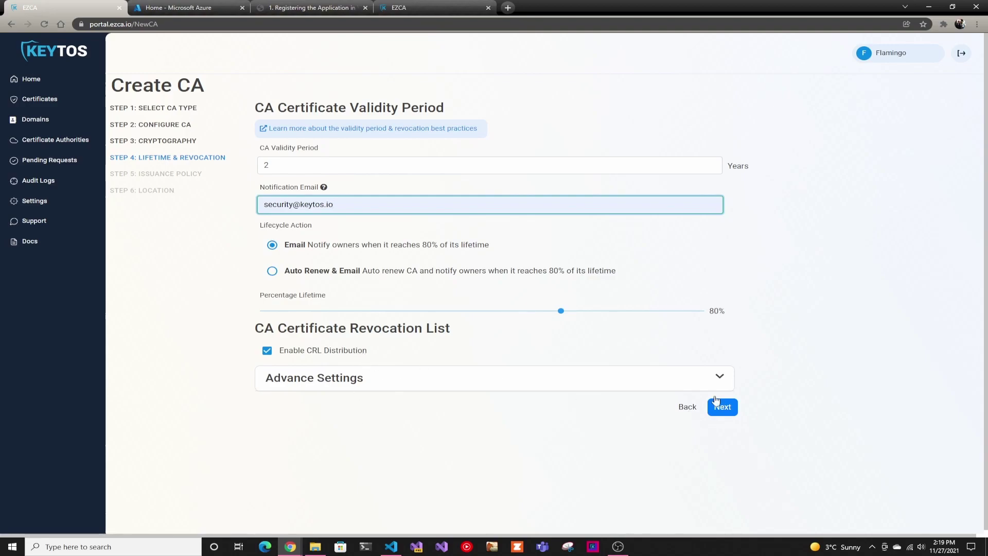
- Review the advanced CRL settings, and accept the default lifetime, revocation and issuance policy settings
{"action": "left_click", "coordinate": [719, 378]}
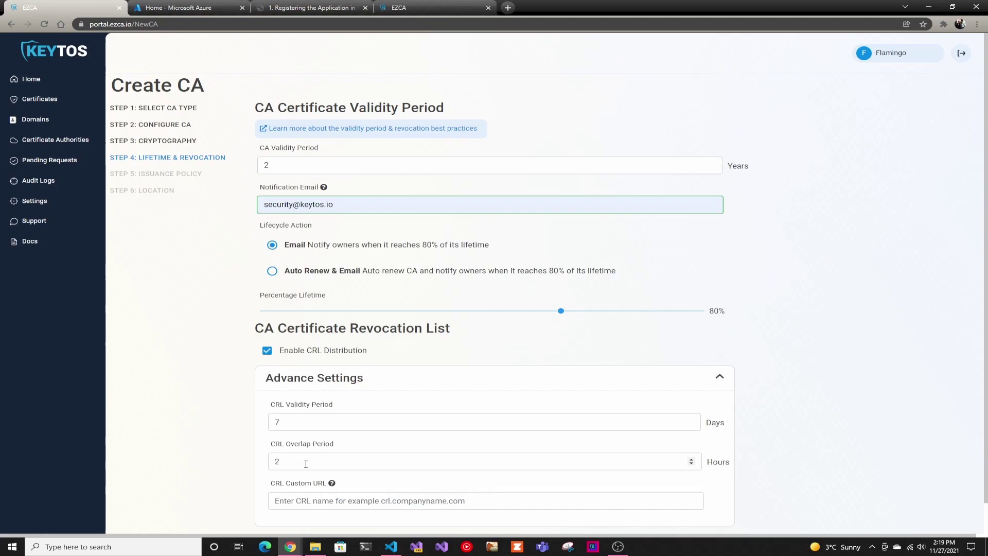
{"action": "left_click", "coordinate": [719, 376]}
{"action": "left_click", "coordinate": [721, 402]}
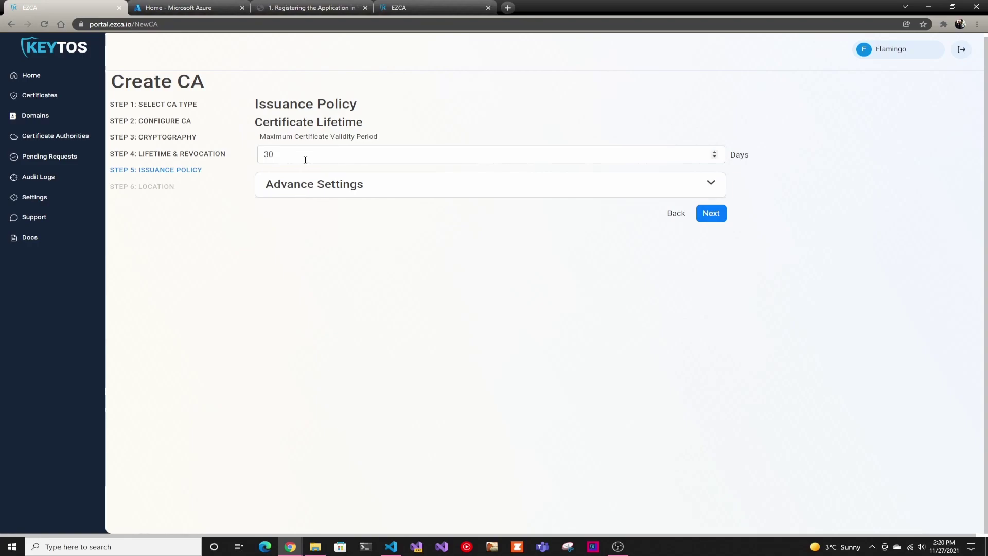
{"action": "left_click", "coordinate": [702, 213]}
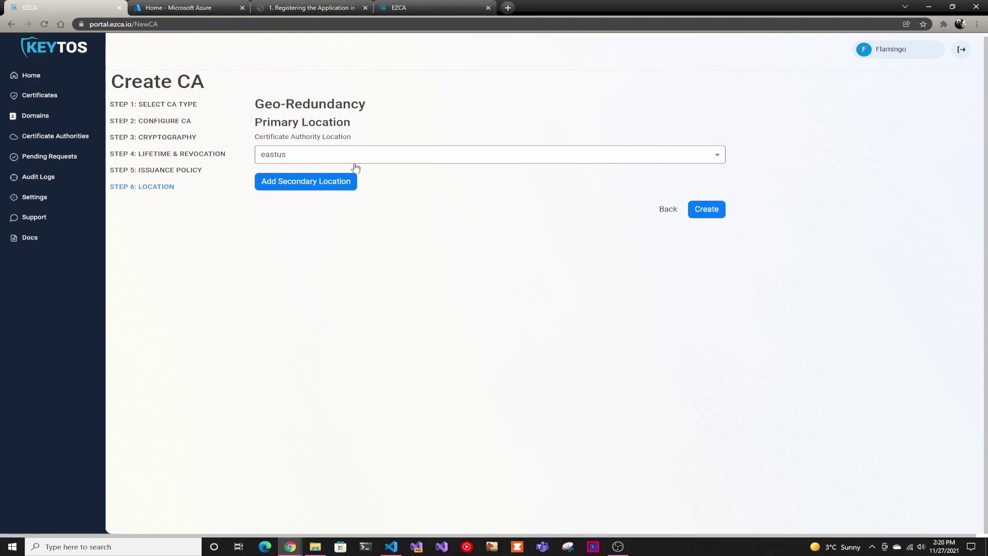
- Try out a secondary location in northeurope with the common name "infra 8 Europe", and remove it again
{"action": "left_click", "coordinate": [346, 183]}
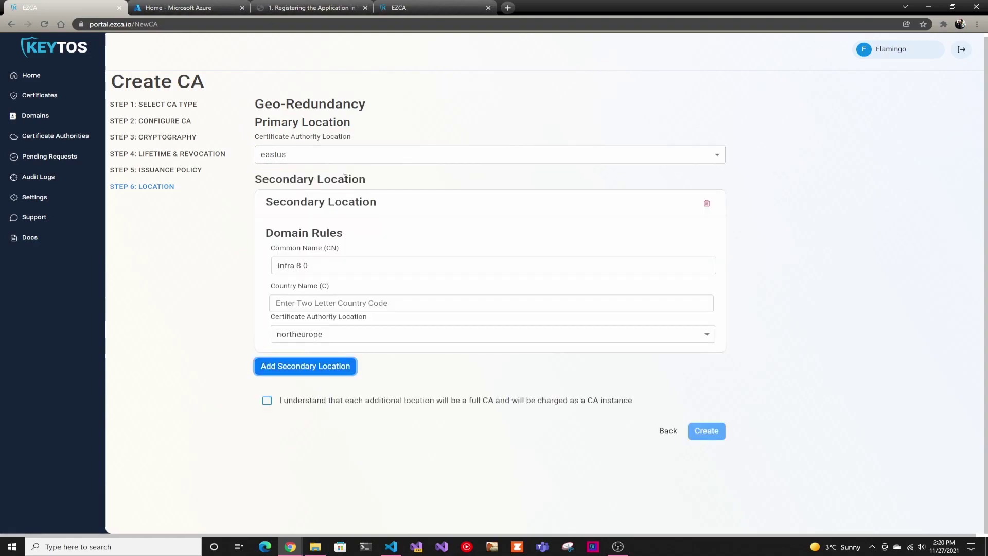
{"action": "left_click_drag", "start_coordinate": [320, 266], "coordinate": [295, 266]}
{"action": "double_click", "coordinate": [306, 266]}
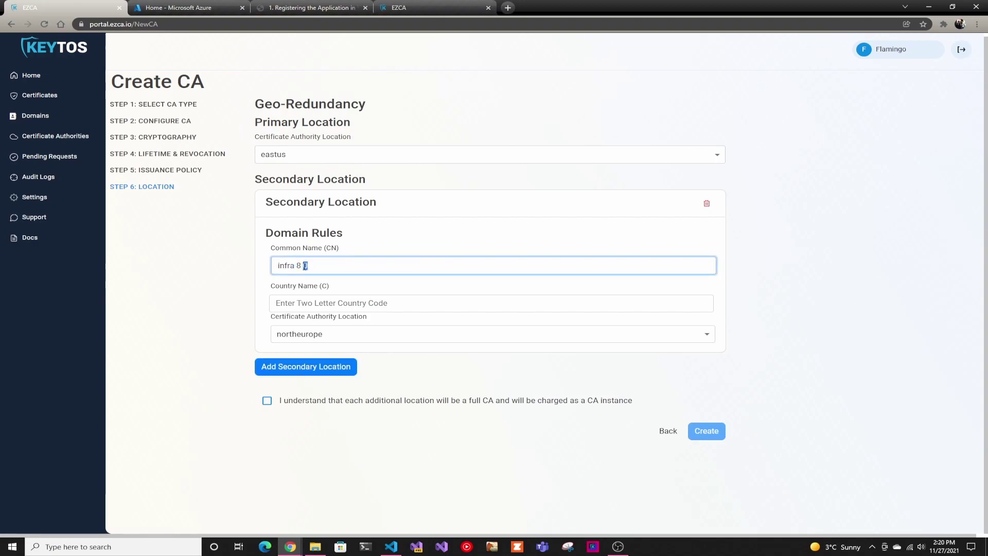
{"action": "type", "text": "Europe"}
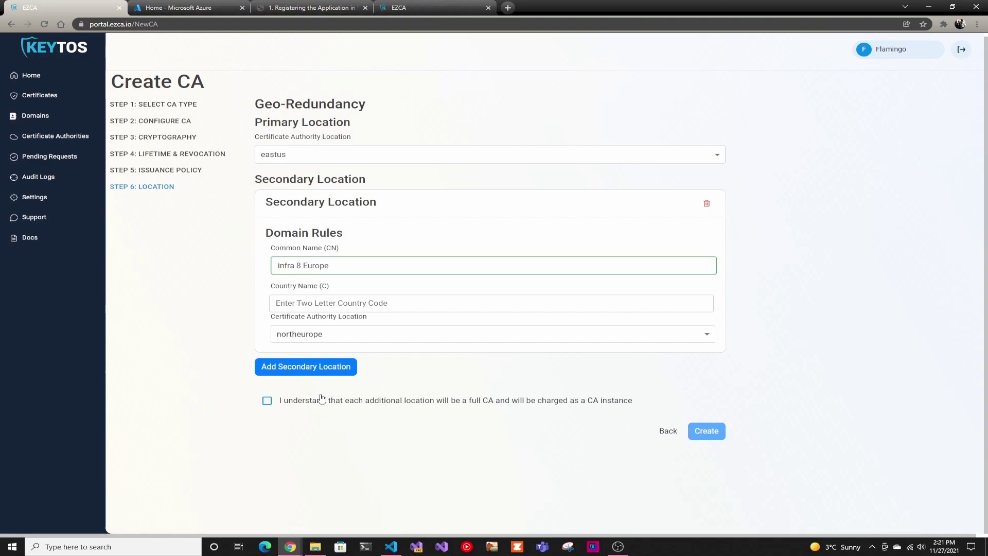
{"action": "left_click", "coordinate": [705, 204]}
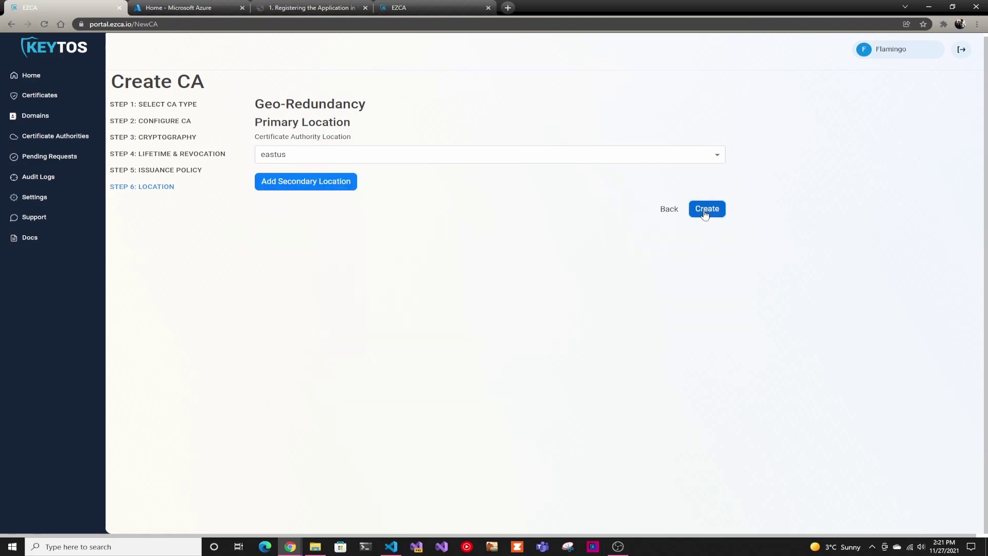
- Request the CA with eastus as its only location and select Internal Root CA (eastus) as its root
{"action": "left_click", "coordinate": [705, 211]}
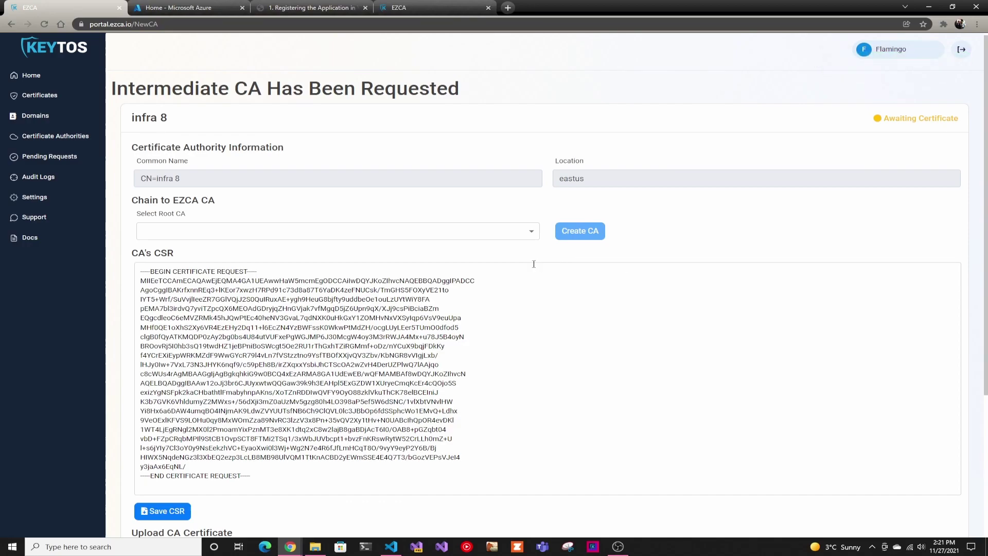
{"action": "left_click", "coordinate": [201, 231]}
{"action": "left_click", "coordinate": [199, 282]}
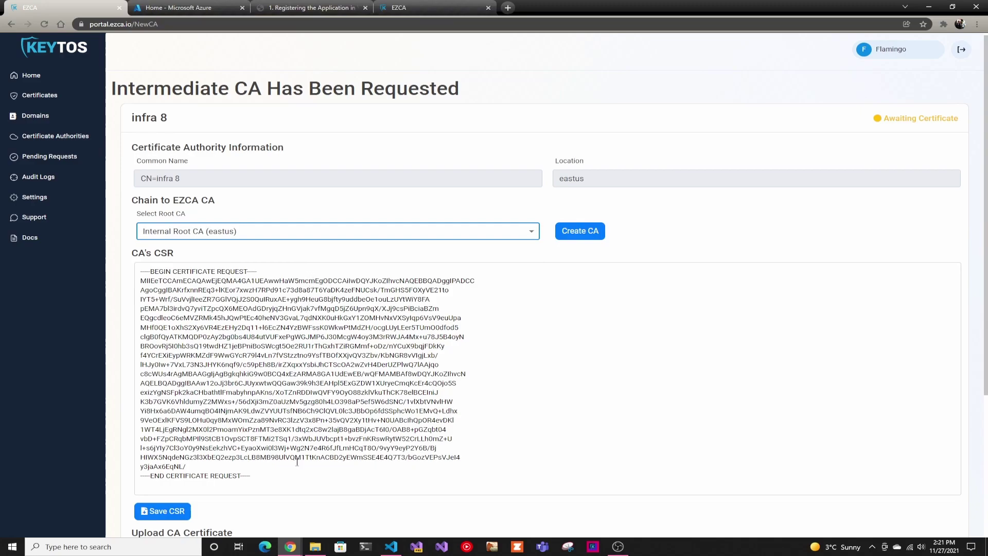
- Examine the subordinate CA documentation on signing the CSR with an offline root CA, and return to the CA request
{"action": "scroll", "coordinate": [245, 498], "scroll_direction": "down", "scroll_amount": 1}
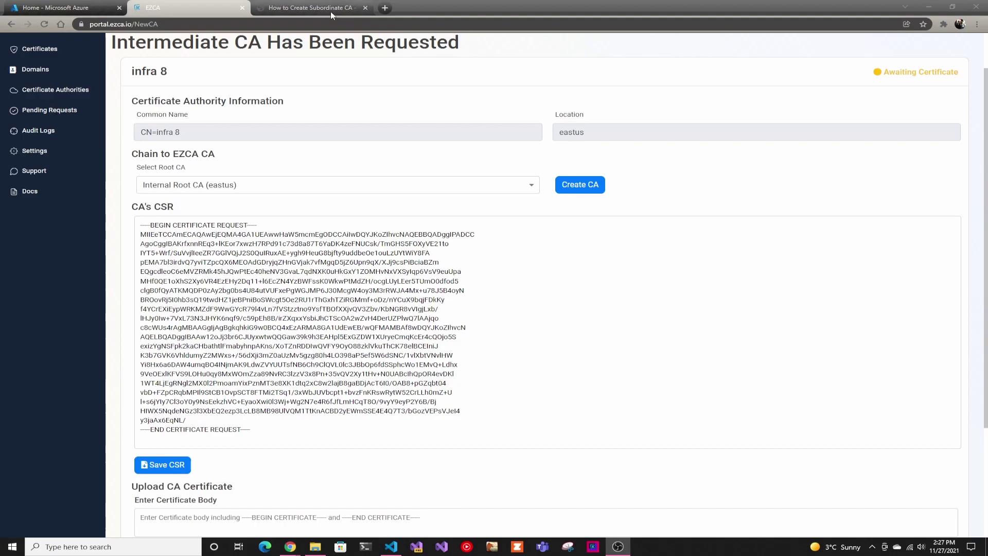
{"action": "left_click", "coordinate": [329, 11]}
{"action": "scroll", "coordinate": [268, 201], "scroll_direction": "down", "scroll_amount": 2}
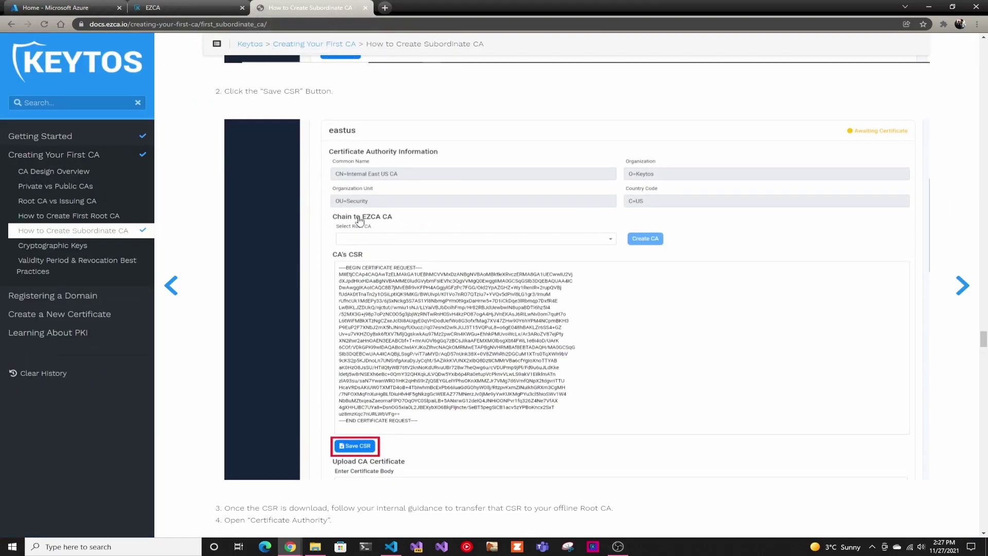
{"action": "scroll", "coordinate": [268, 202], "scroll_direction": "down", "scroll_amount": 20}
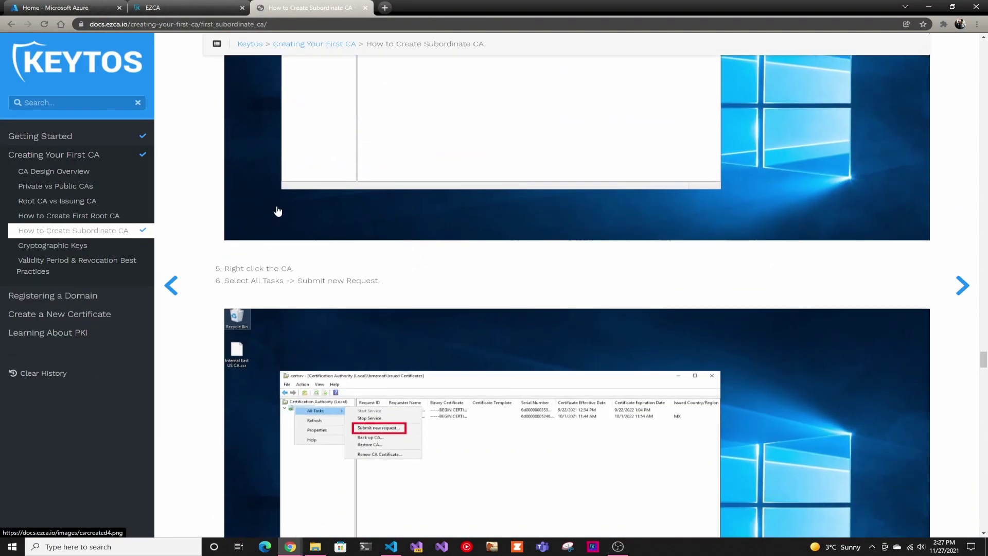
{"action": "scroll", "coordinate": [273, 208], "scroll_direction": "down", "scroll_amount": 20}
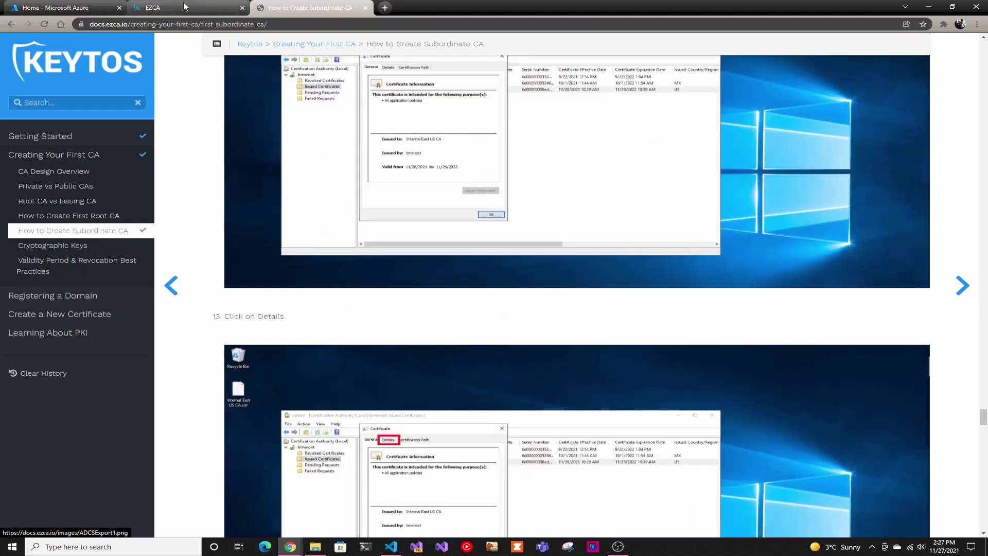
{"action": "left_click", "coordinate": [186, 7]}
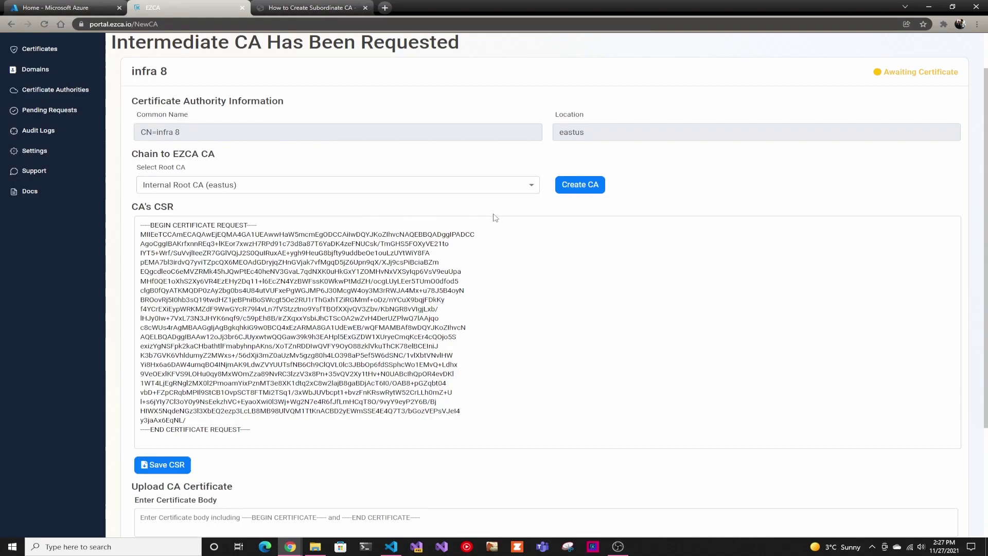
- Create the infra 8 CA chained to the selected root CA and download its certificate
{"action": "left_click", "coordinate": [579, 185]}
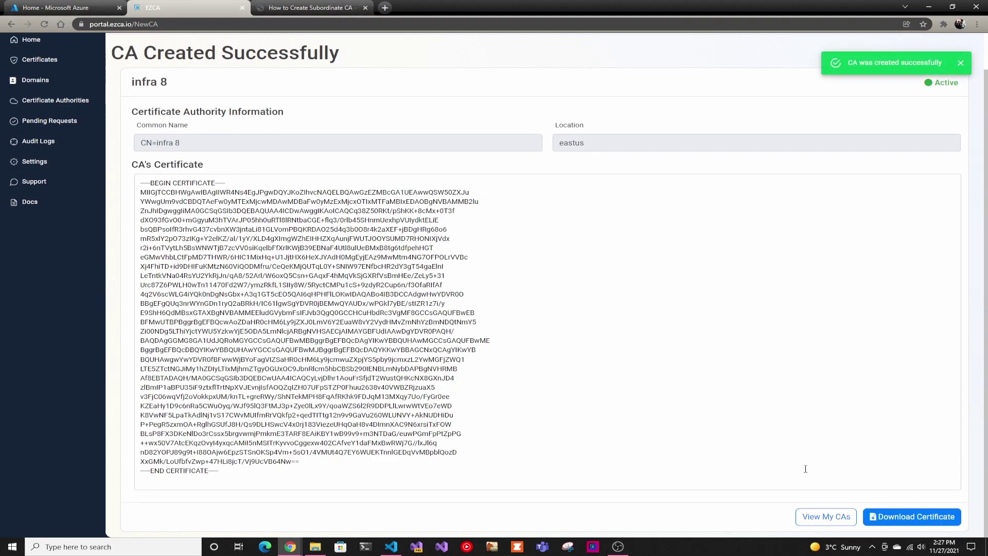
{"action": "left_click", "coordinate": [911, 517]}
{"action": "left_click", "coordinate": [881, 504]}
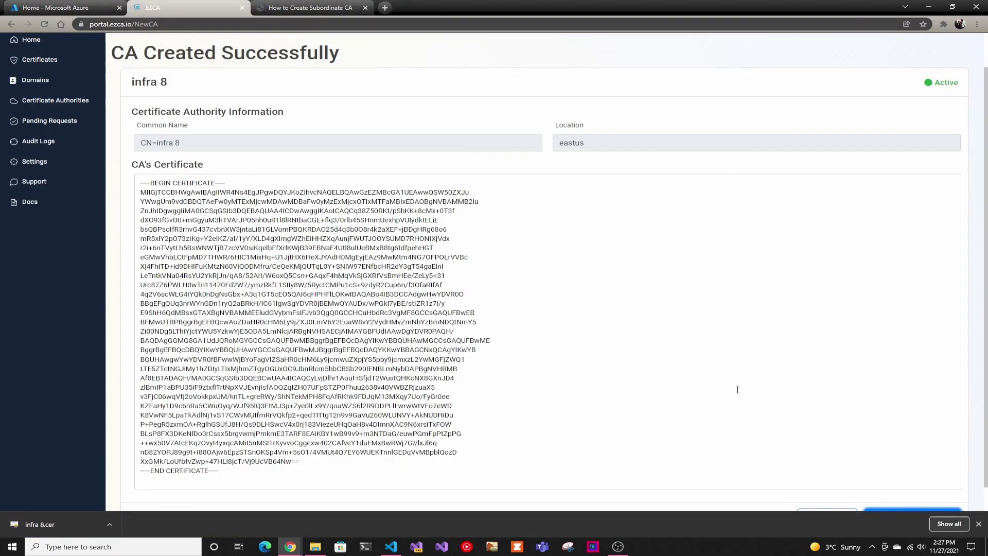